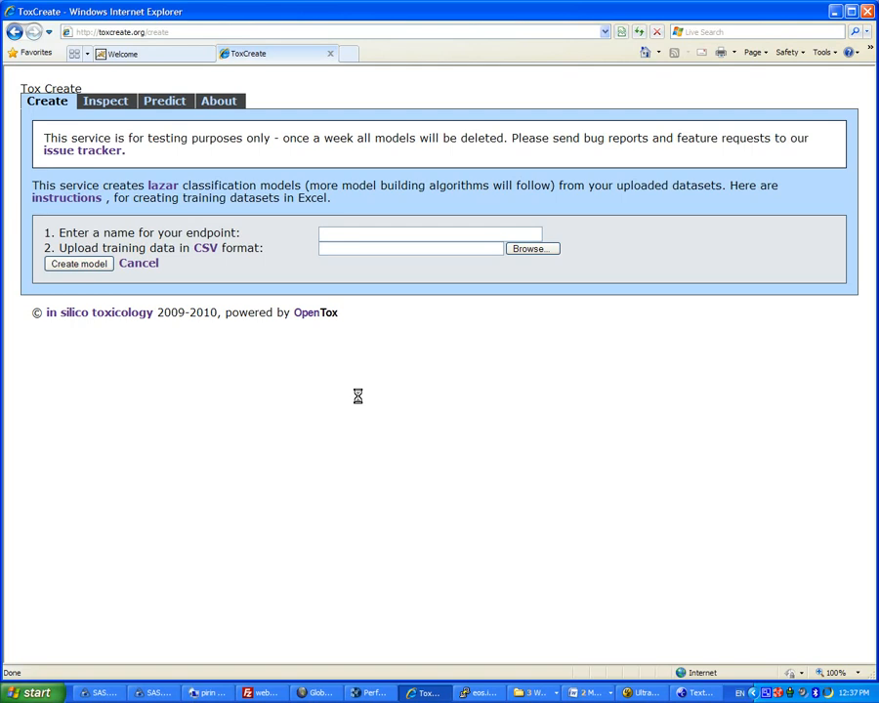
Review the training dataset instructions, covering the SMILES column, the 1/0 activity column and the hamster_carcinogenicity.csv example, and return to model creation
left_click(54, 199)
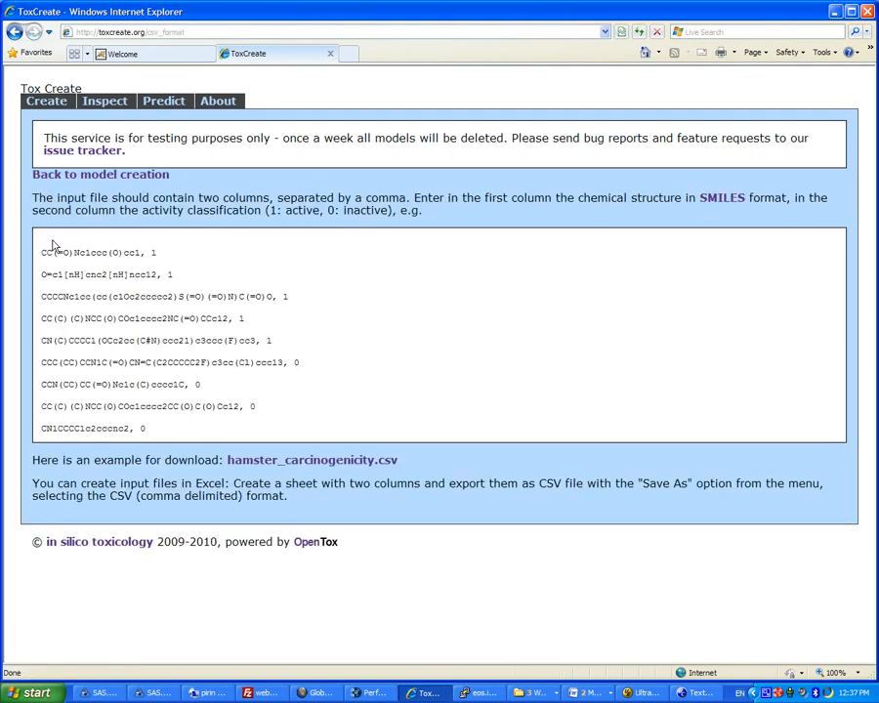
left_click_drag(40, 253, 133, 259)
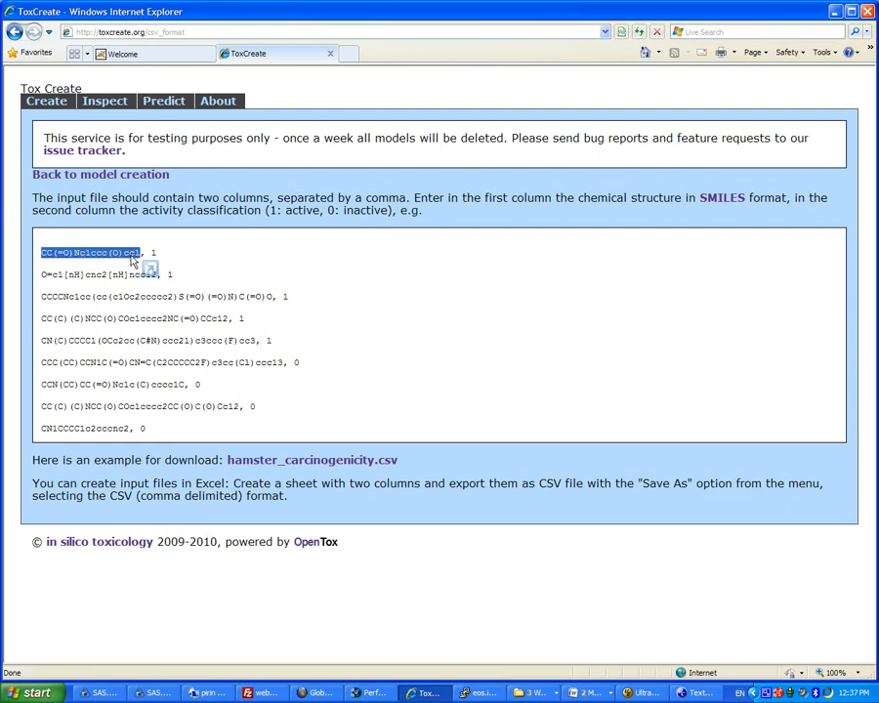
left_click_drag(132, 259, 150, 252)
double_click(153, 252)
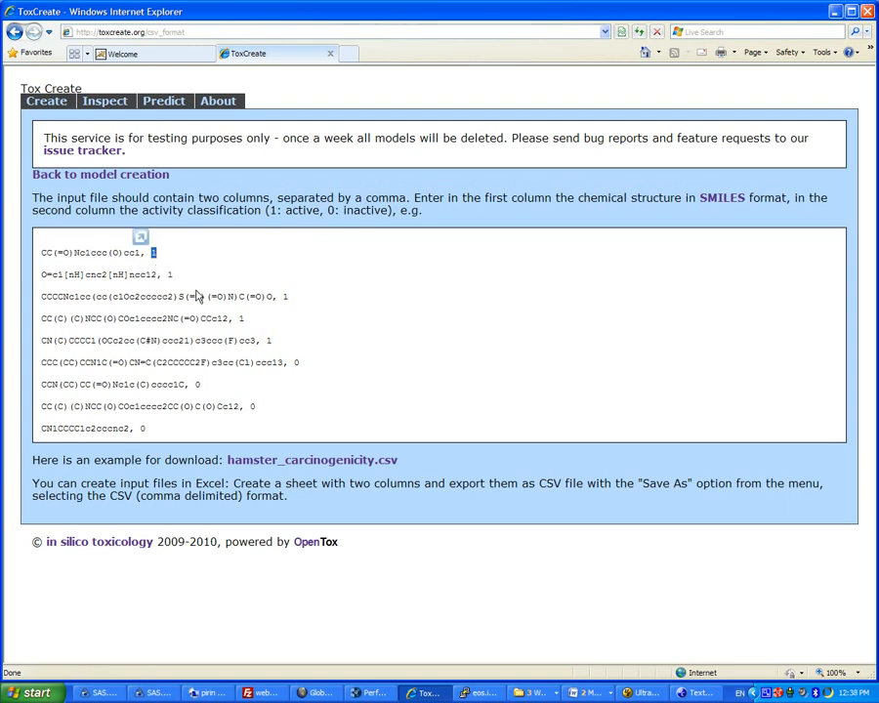
double_click(295, 362)
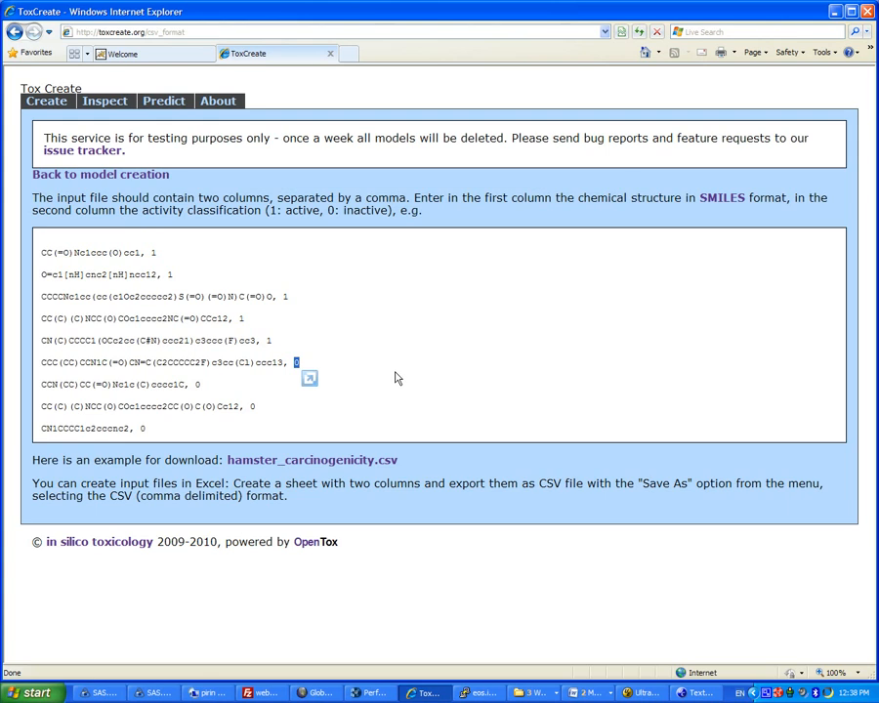
left_click(223, 460)
left_click_drag(224, 460, 398, 462)
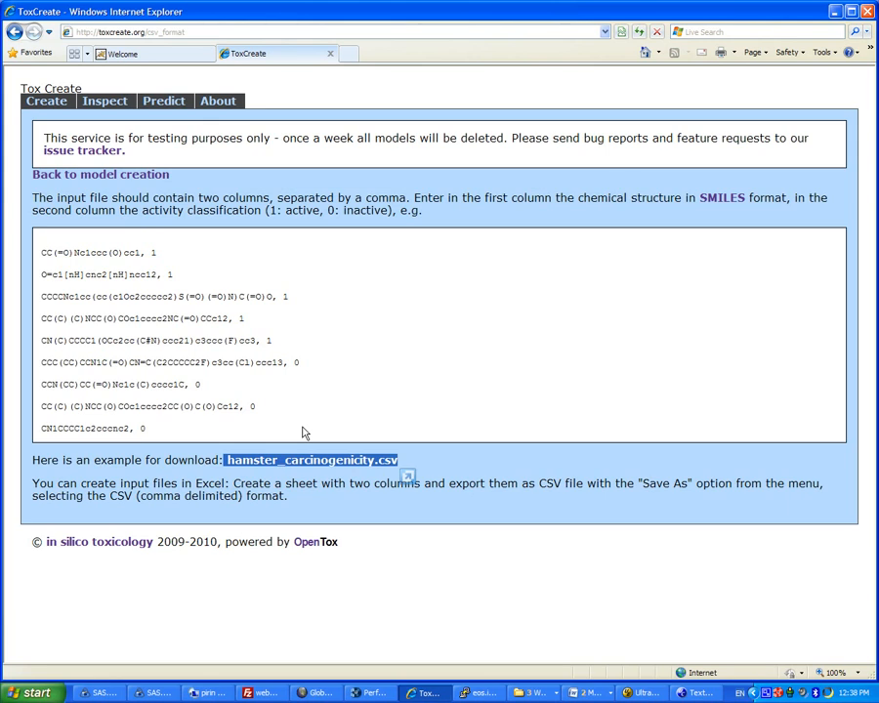
left_click(47, 104)
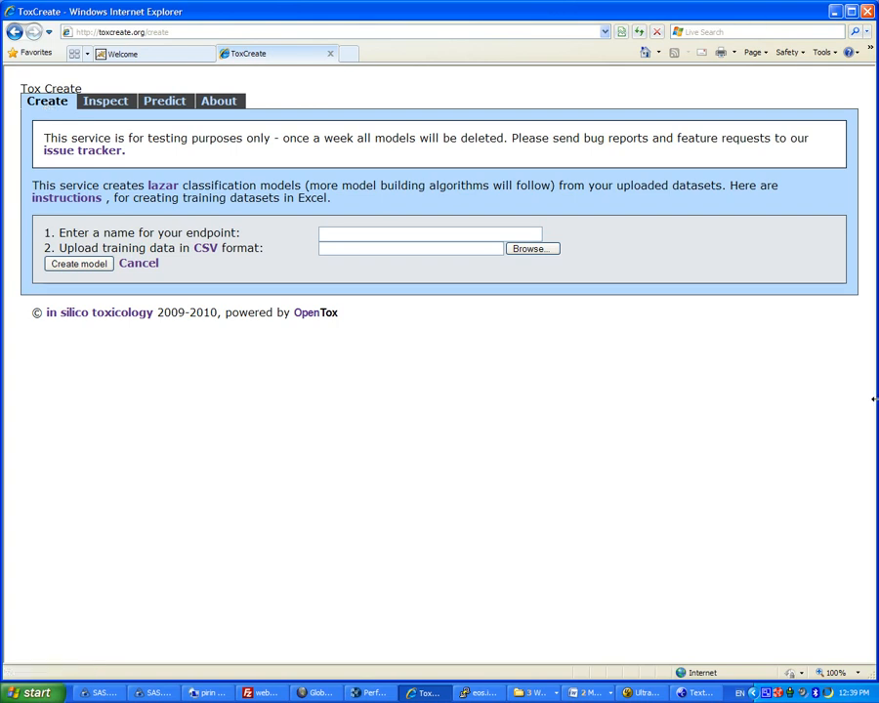
Switch to UltraCompare Lite to view the differences between epafhm-614.csv and epafhm-617.csv, and return to ToxCreate in Internet Explorer
left_click(689, 694)
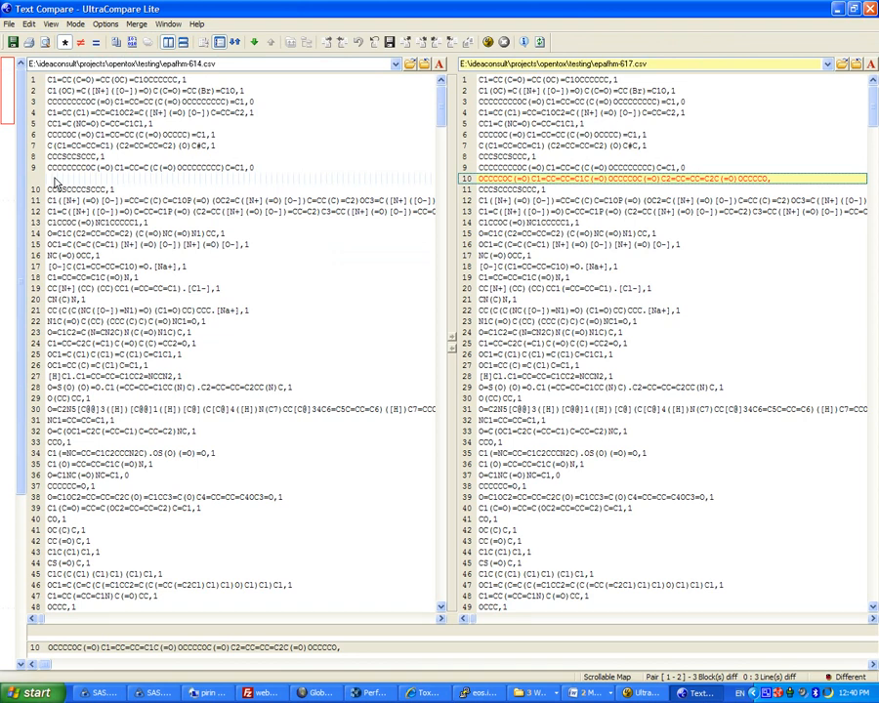
left_click(426, 693)
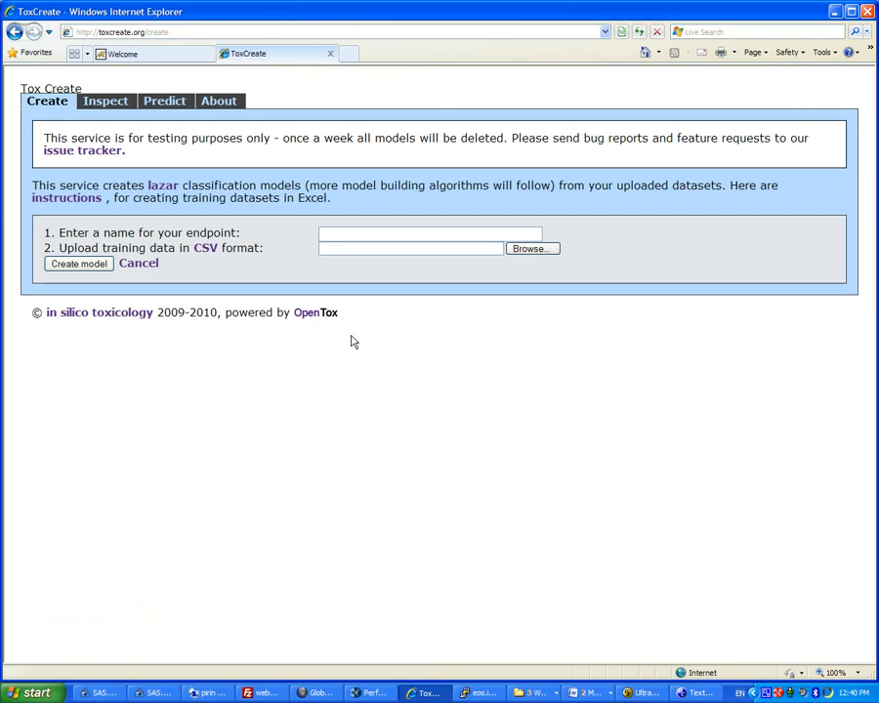
Create a model for the endpoint EPAFHM using epafhm-614.csv as the training data
left_click(333, 233)
type("EPAFHM")
left_click(529, 249)
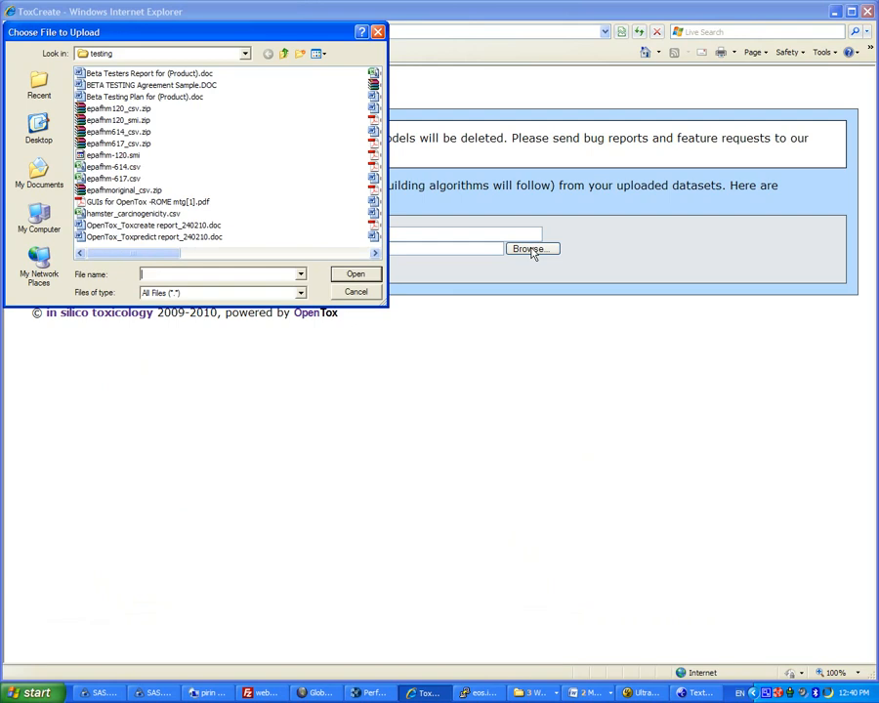
left_click(110, 166)
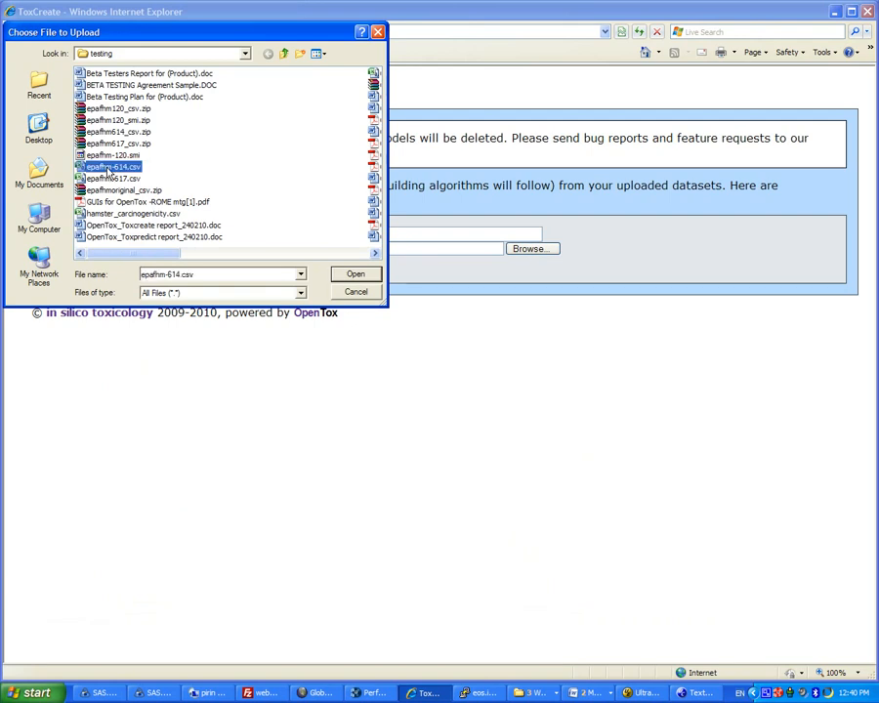
left_click(356, 277)
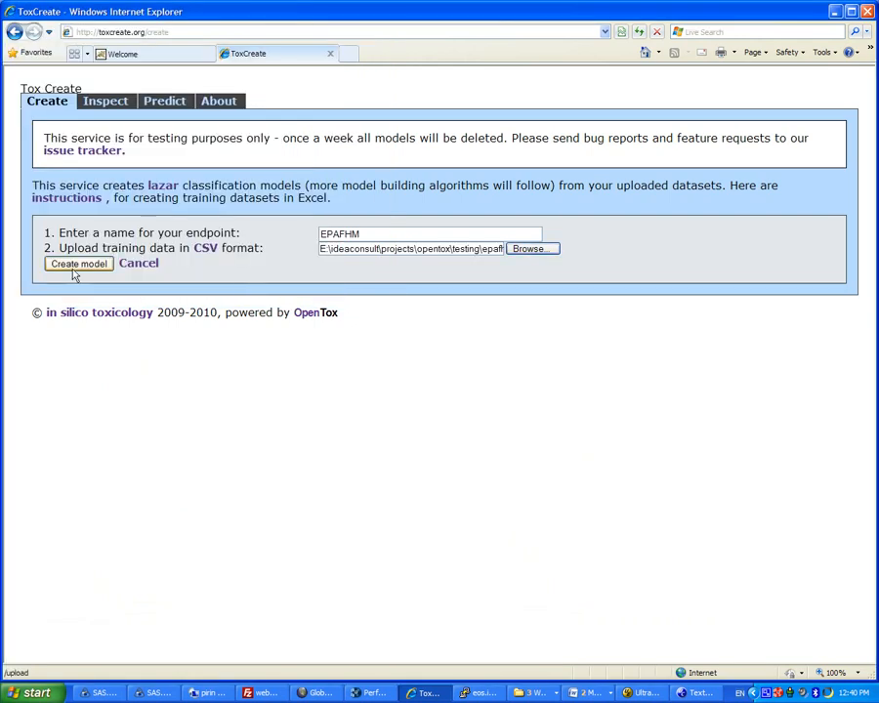
left_click(74, 269)
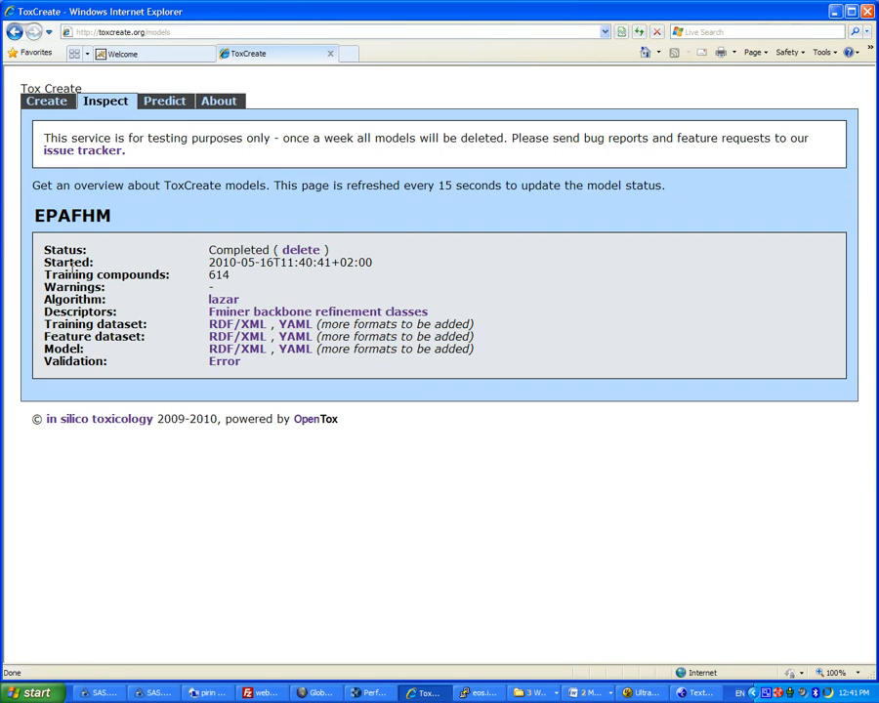
Run a toxicity prediction for oxytocin with the EPAFHM model
left_click(168, 104)
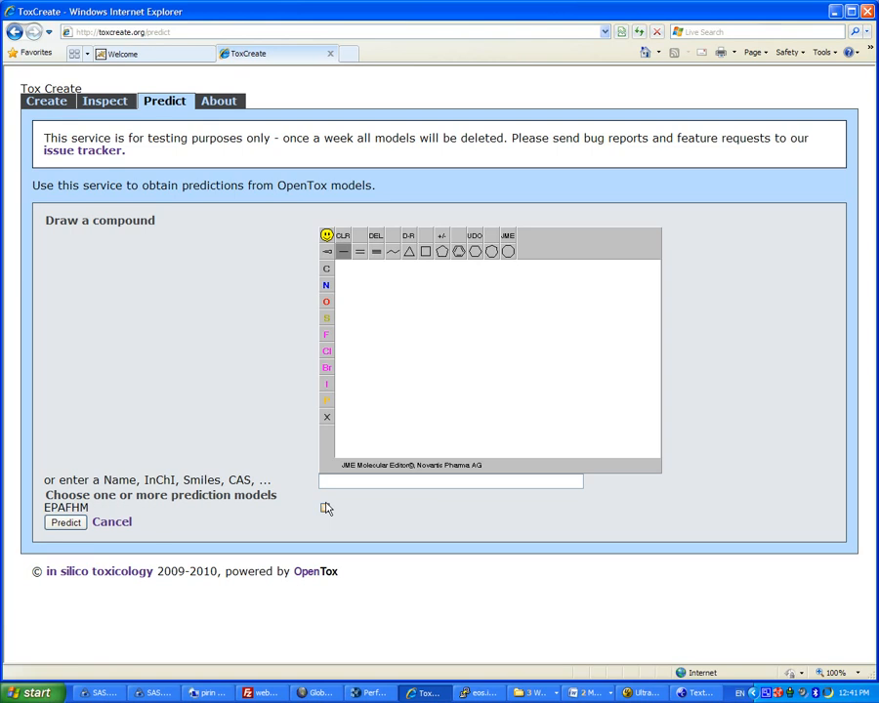
left_click(337, 481)
type("oxytocin")
left_click(326, 509)
left_click(62, 525)
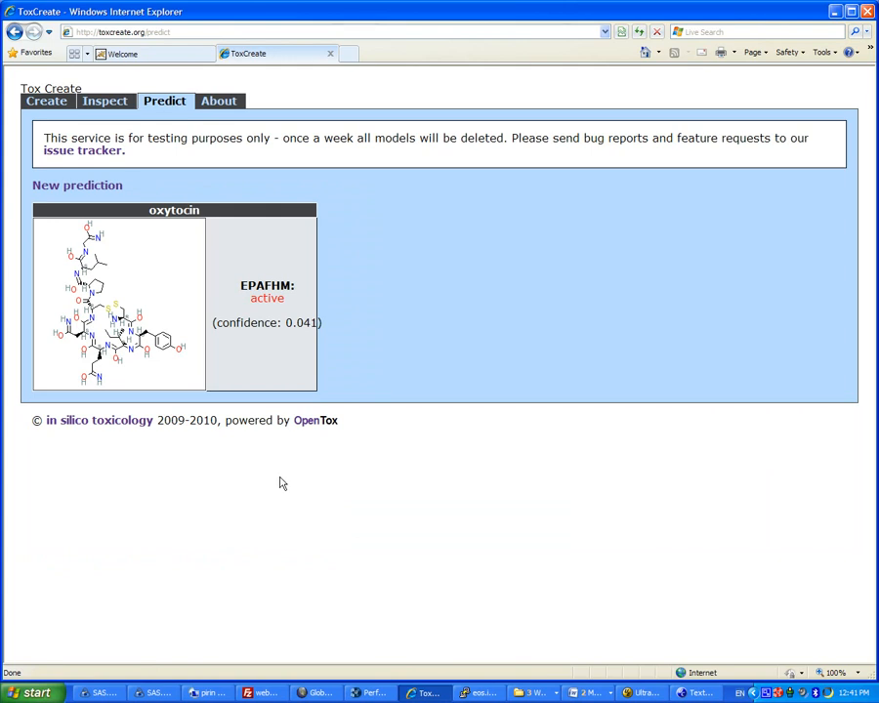
Run a new prediction for the compound with CAS number 4376-20-9 using the EPAFHM model
left_click(98, 186)
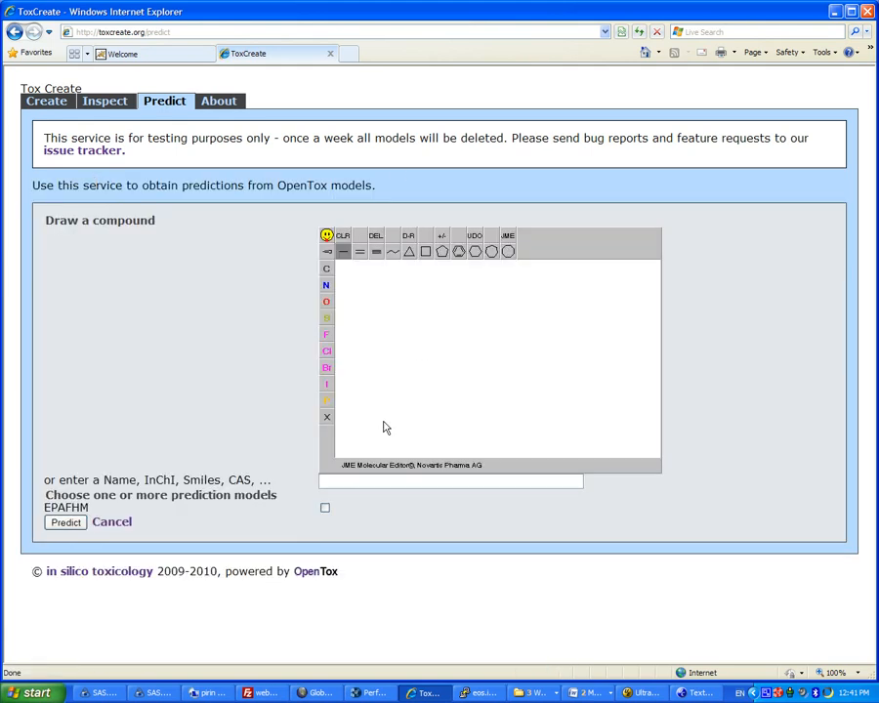
left_click(340, 482)
type("4376-20-9")
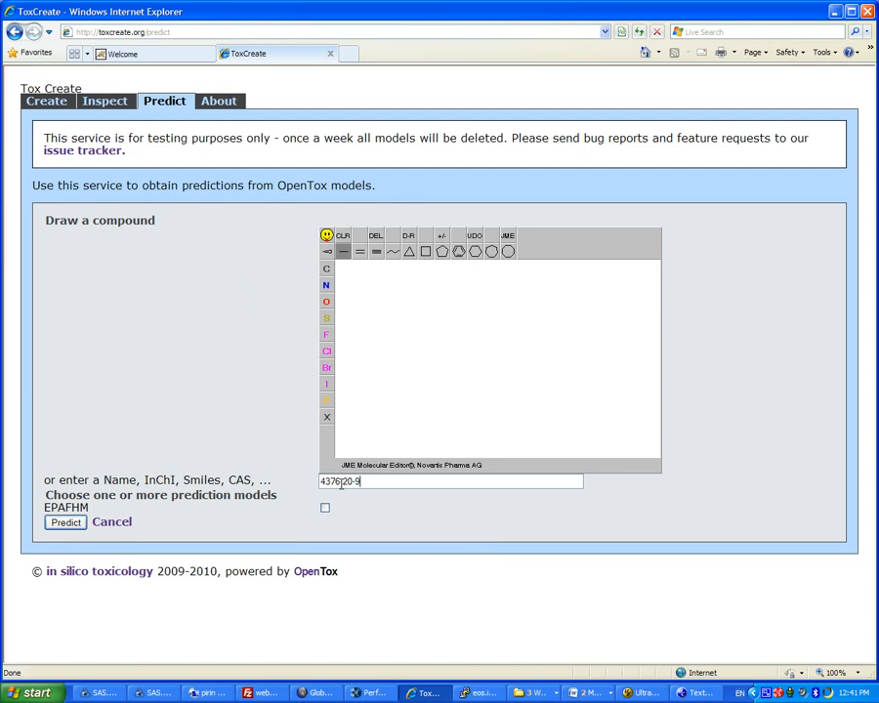
left_click(325, 510)
left_click(64, 525)
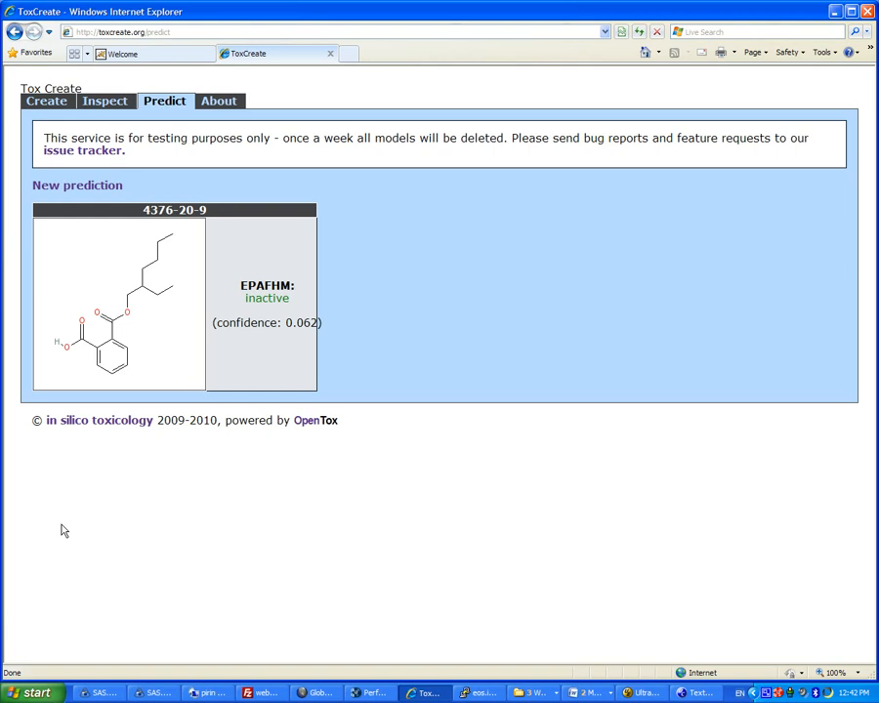
Draw a benzene ring as the compound for a new prediction and run it with the EPAFHM model
left_click(75, 189)
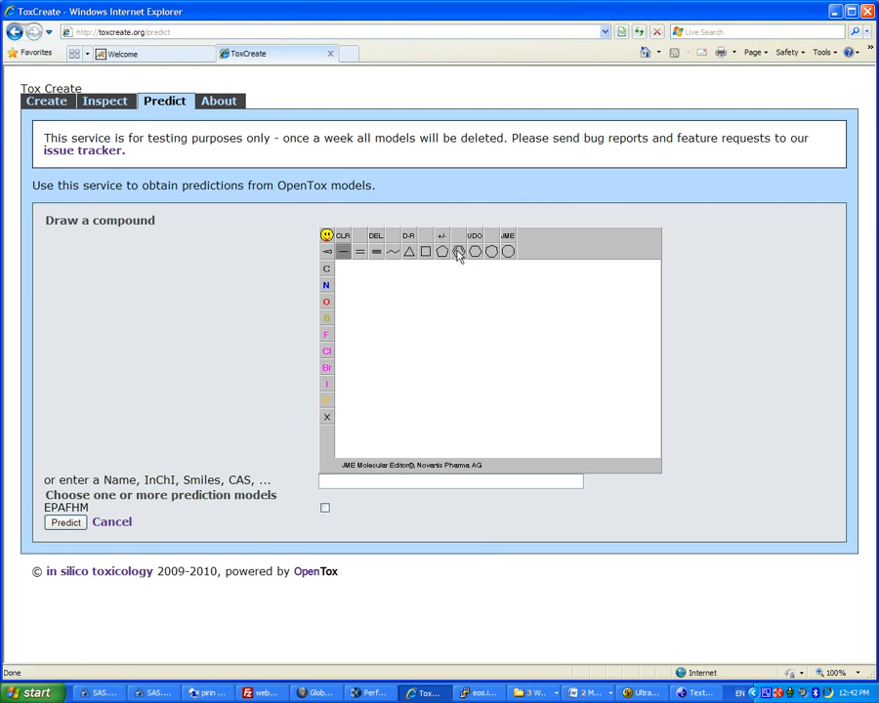
left_click(459, 252)
left_click(460, 342)
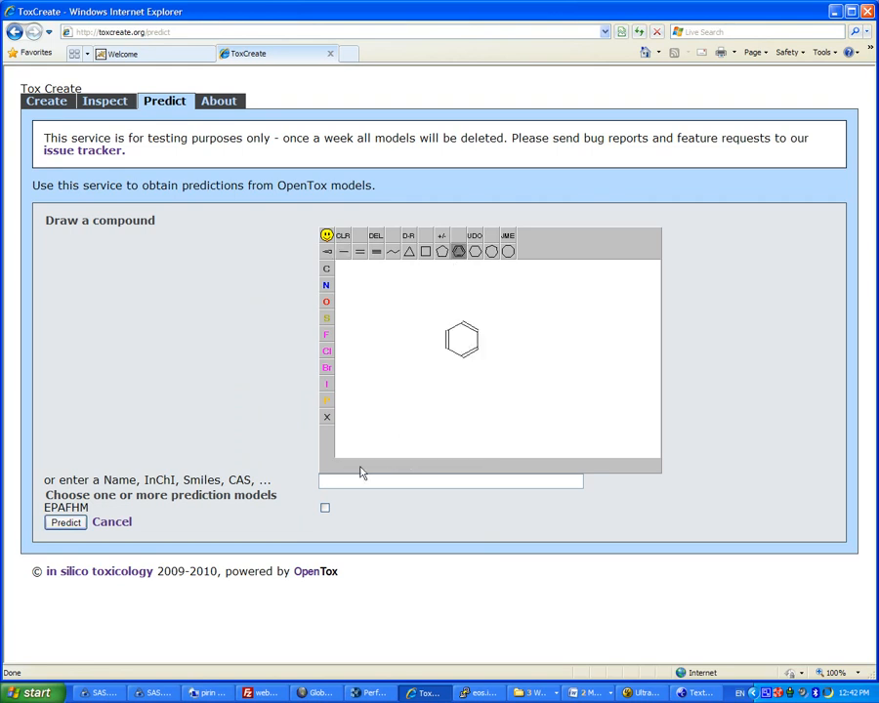
left_click(324, 508)
left_click(66, 524)
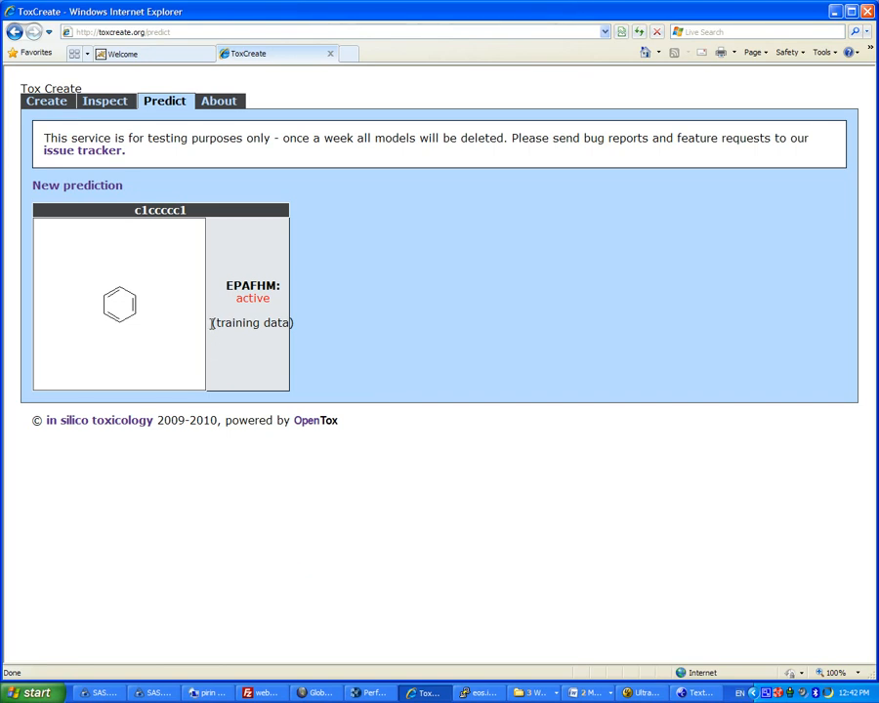
left_click_drag(212, 323, 293, 326)
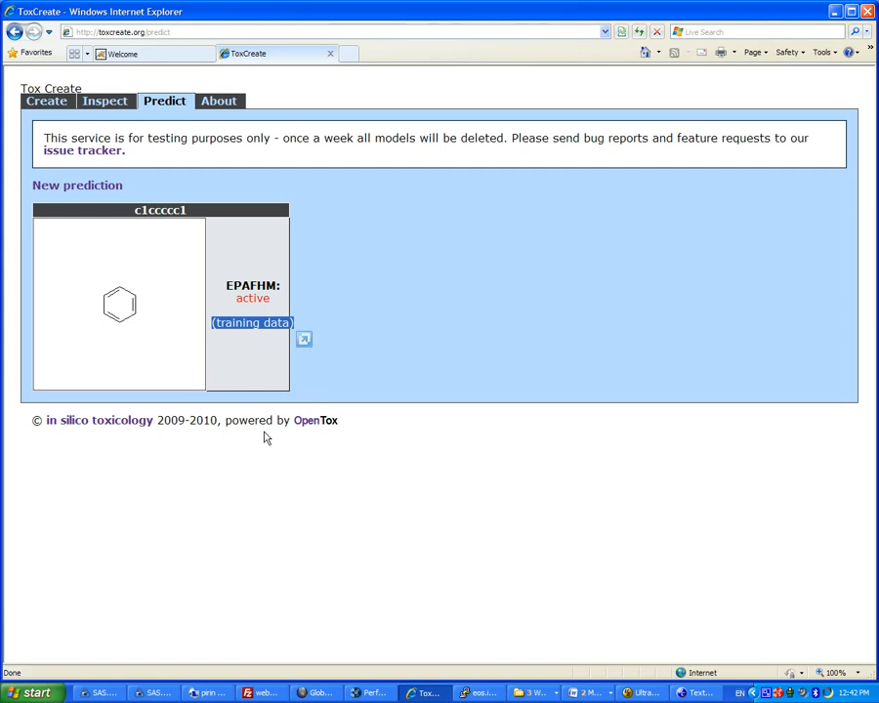
Delete the EPAFHM model from the model overview
left_click(106, 104)
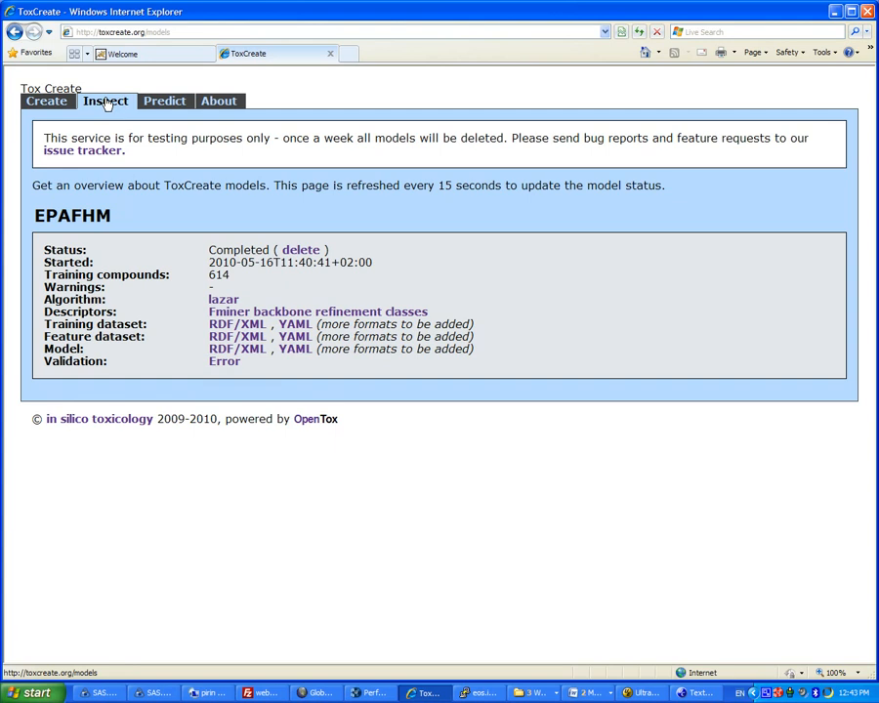
left_click(305, 252)
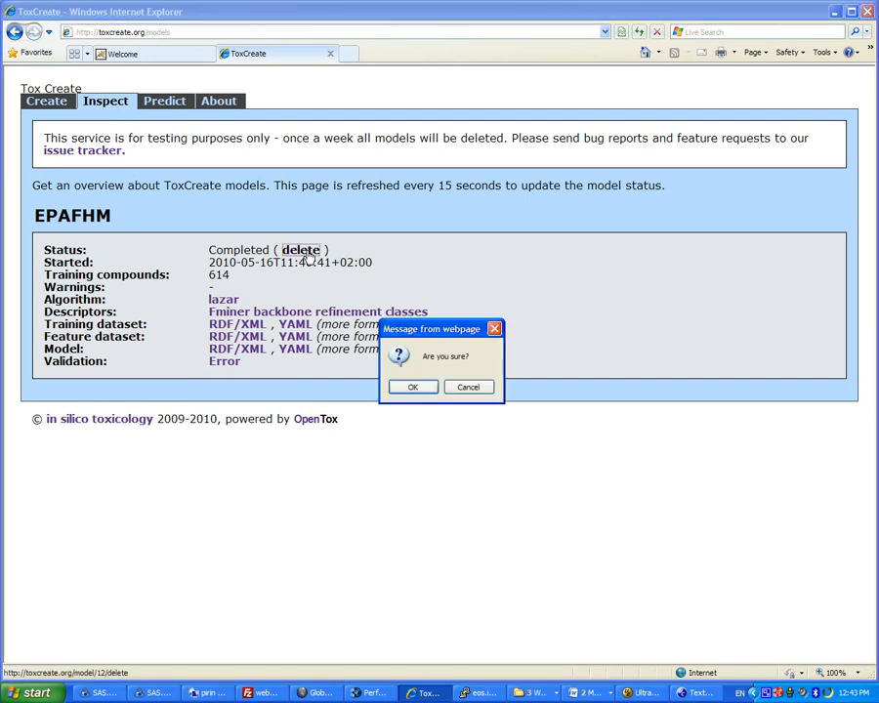
left_click(410, 389)
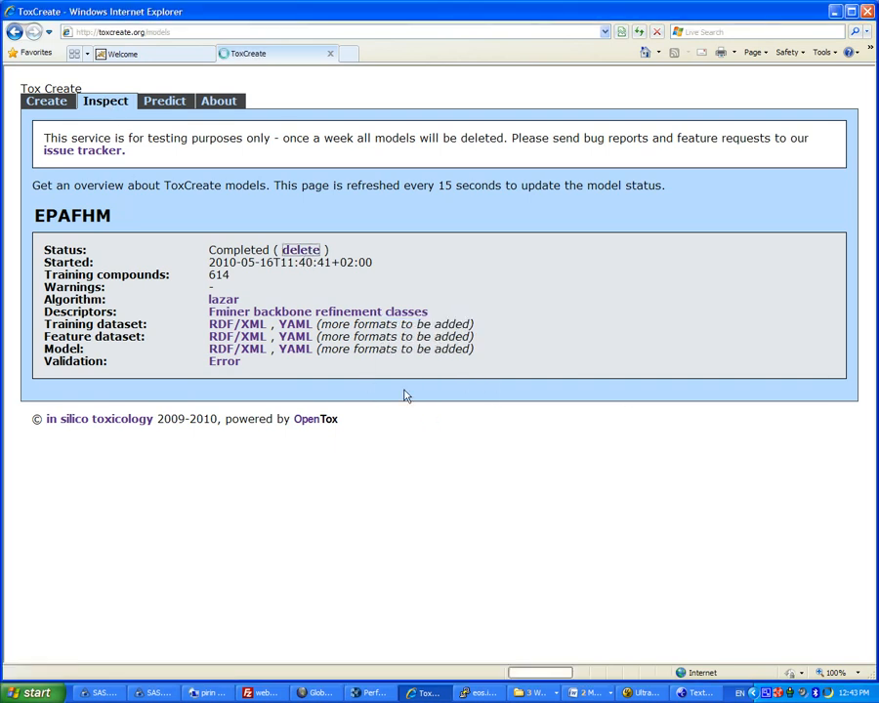